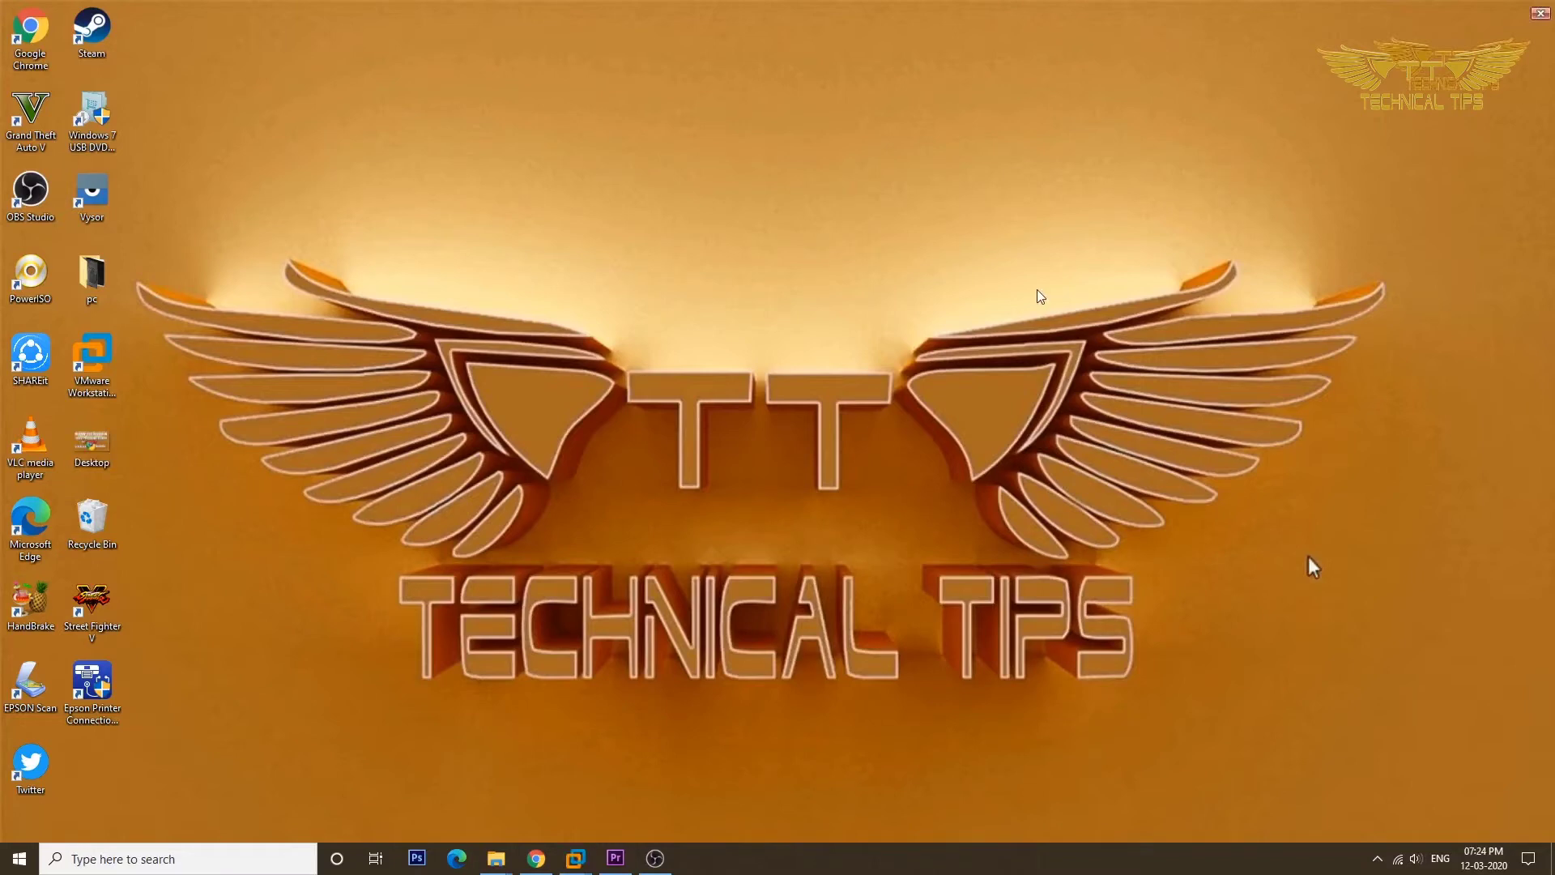
- Launch Edge and open Settings on the privacy and services page
double_click(34, 520)
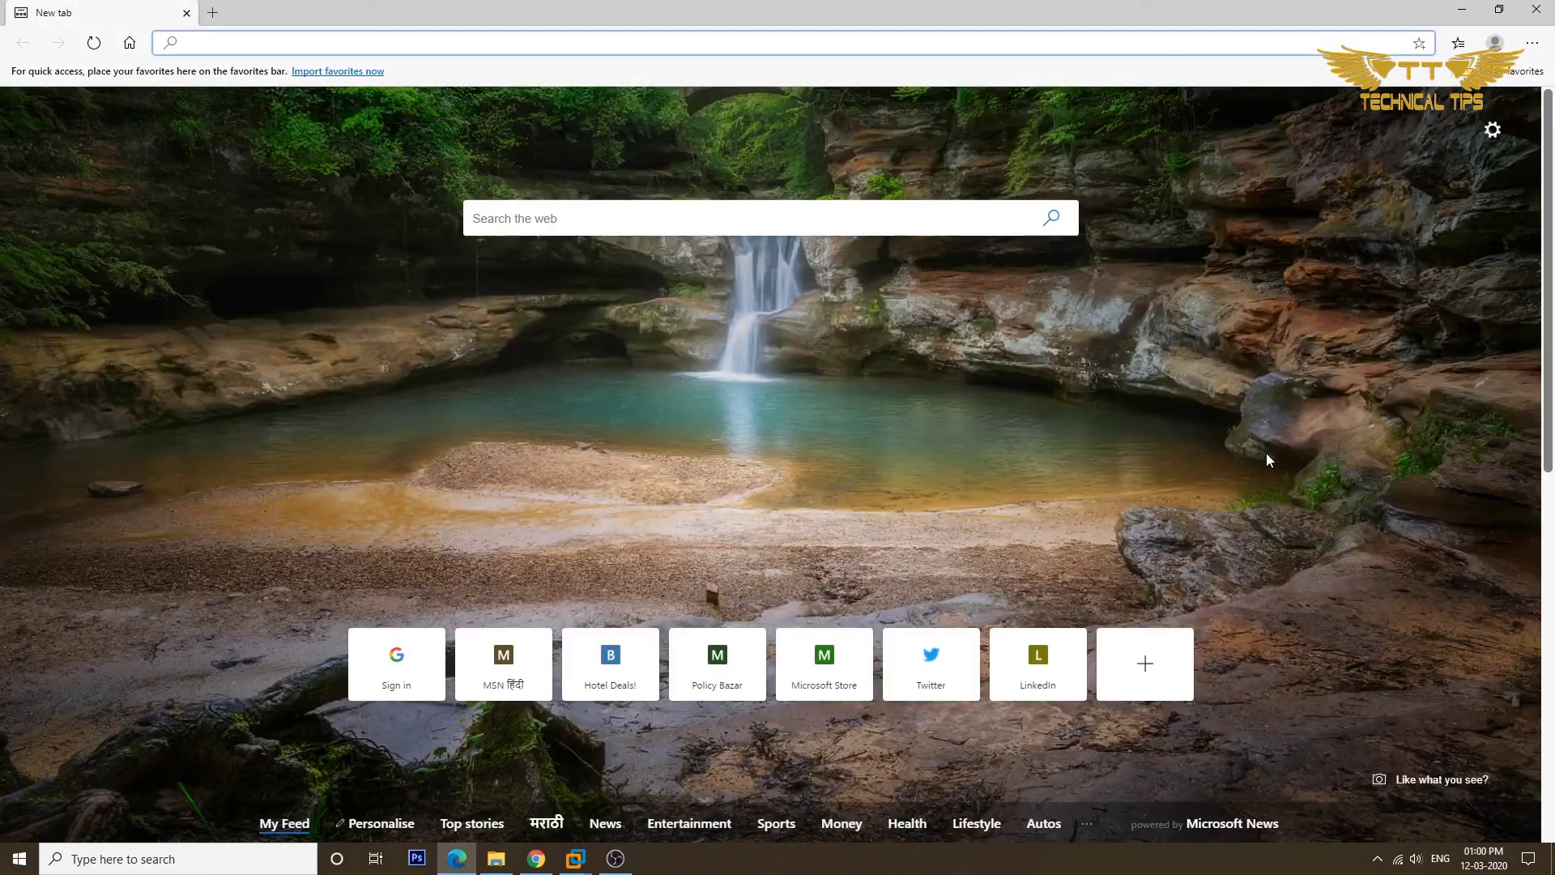
left_click(1532, 45)
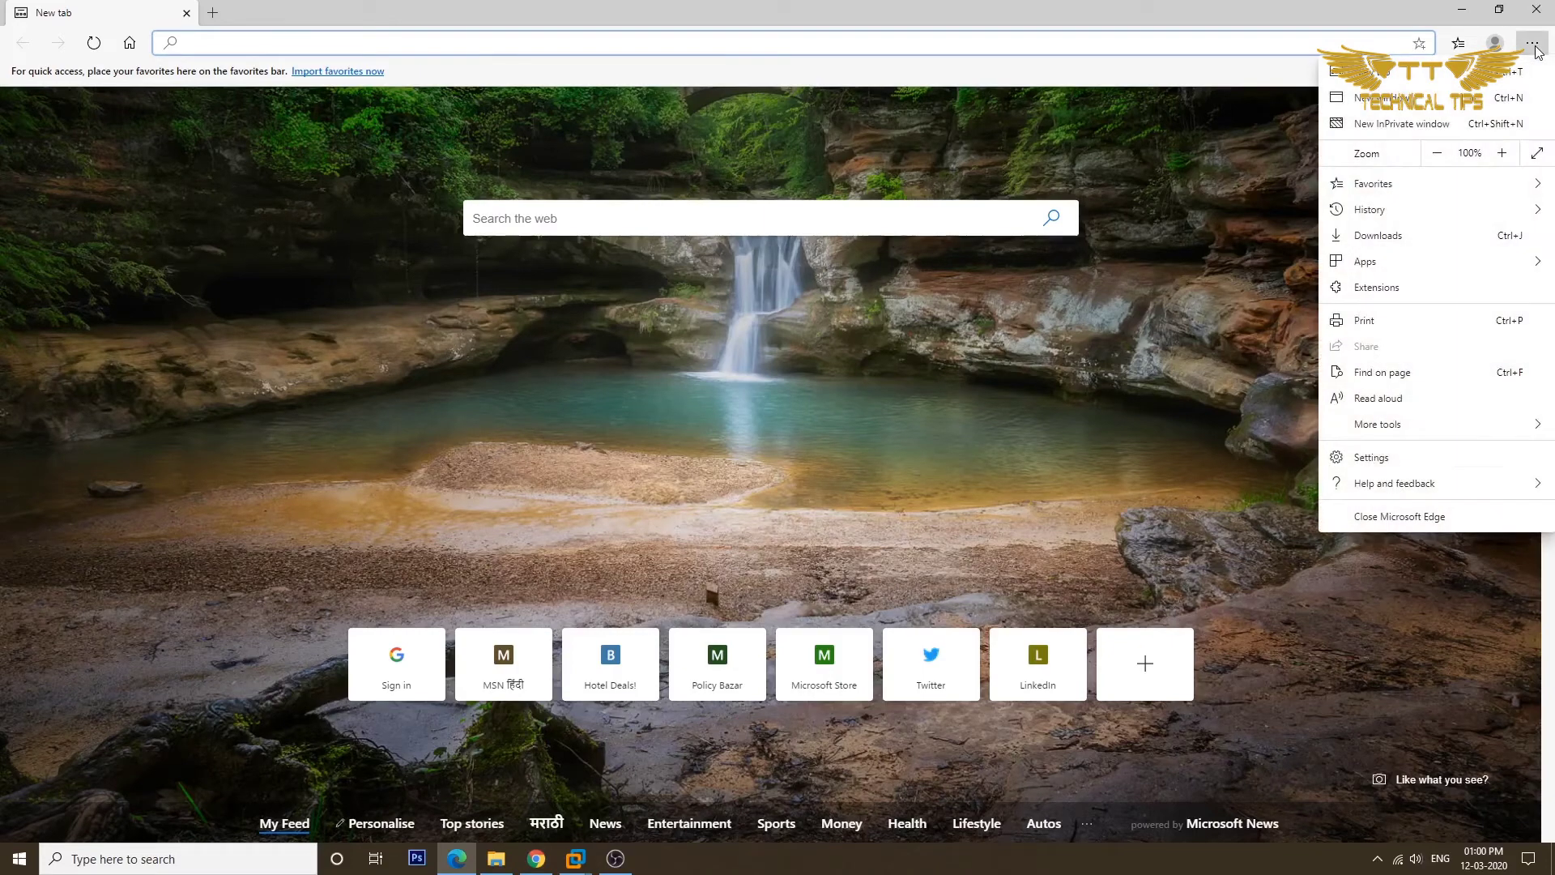
left_click(1402, 458)
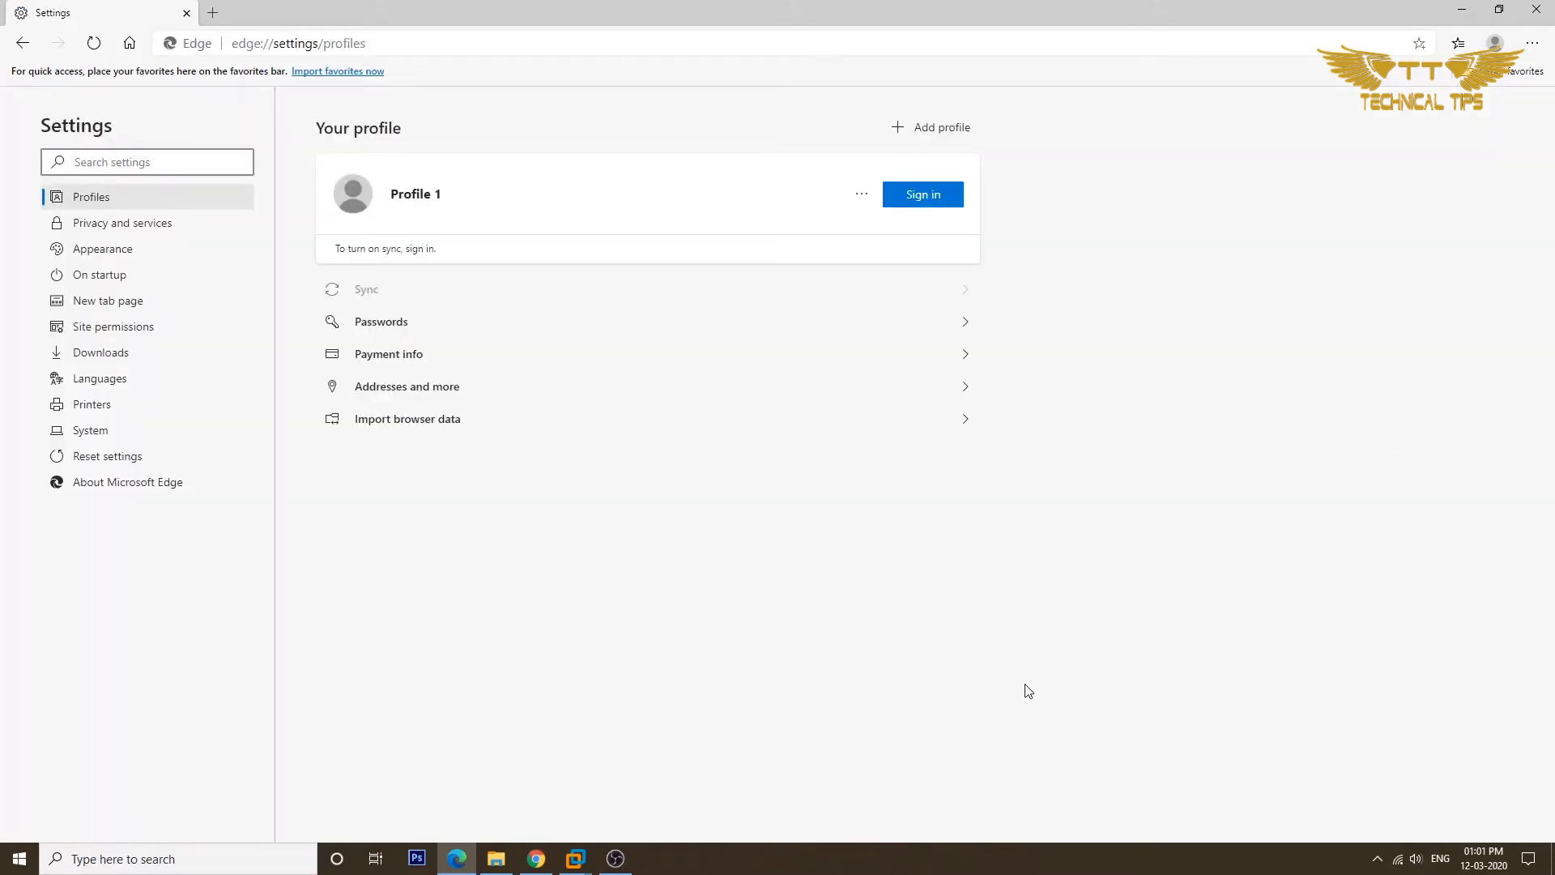
left_click(140, 231)
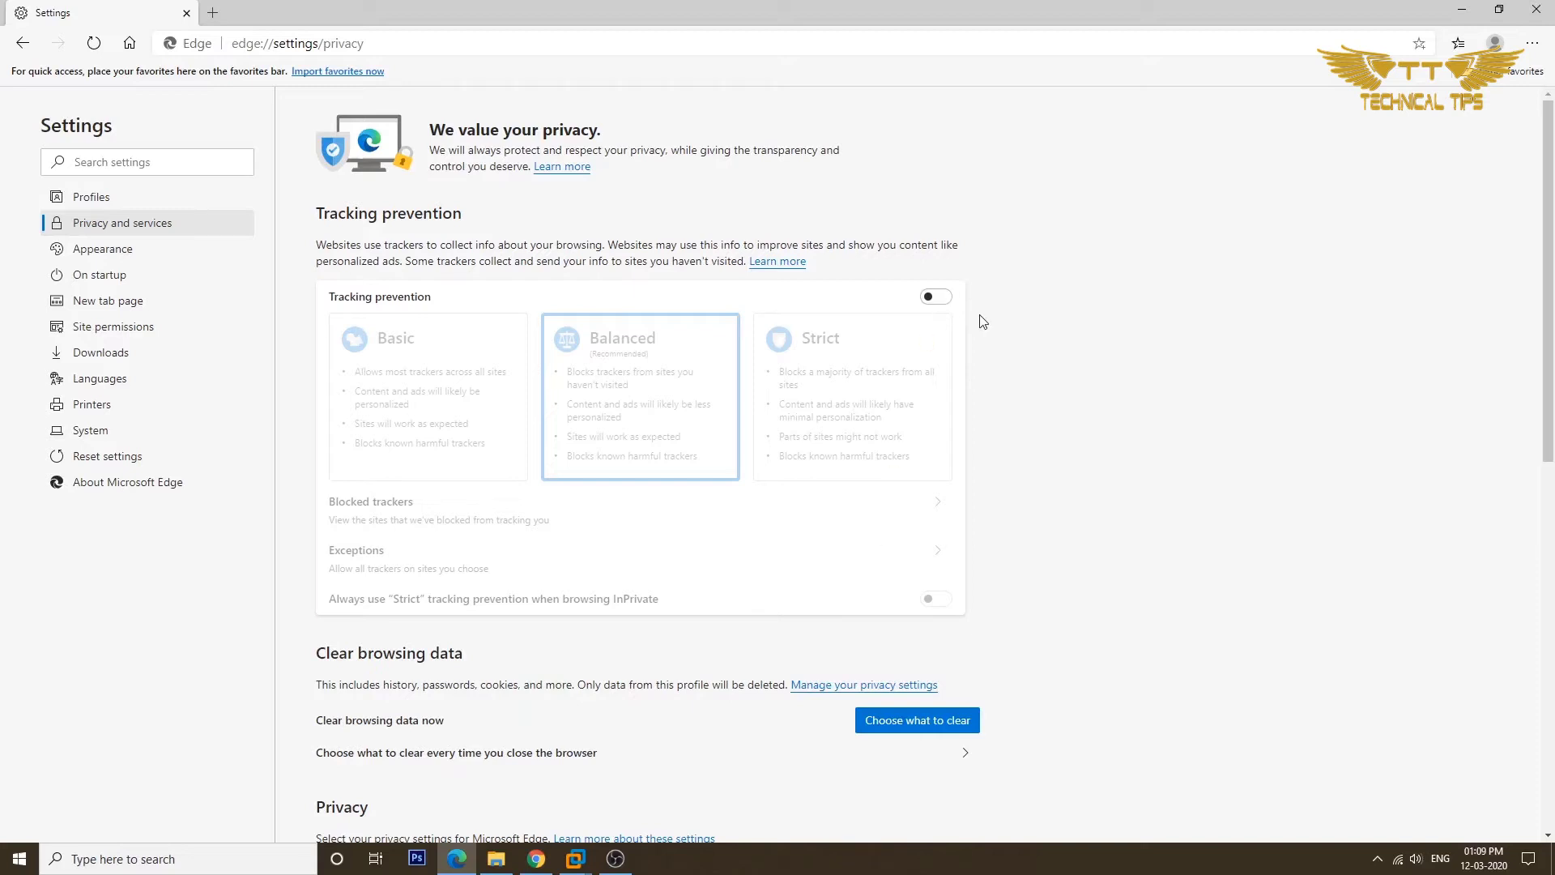
- Turn tracking prevention on at Balanced and view the blocked trackers list
left_click(943, 303)
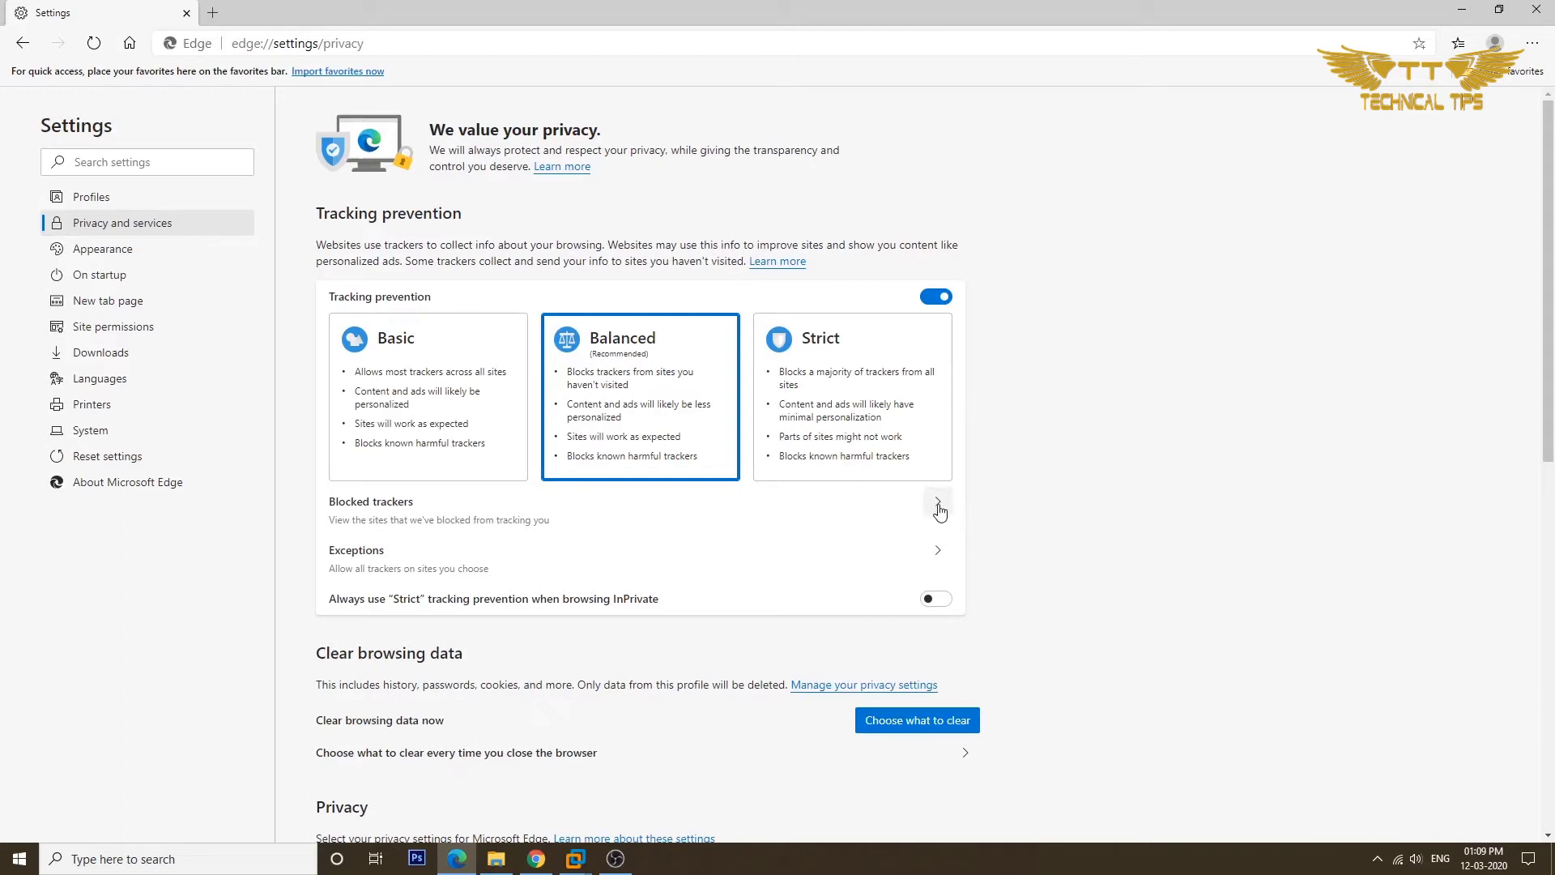
left_click(939, 505)
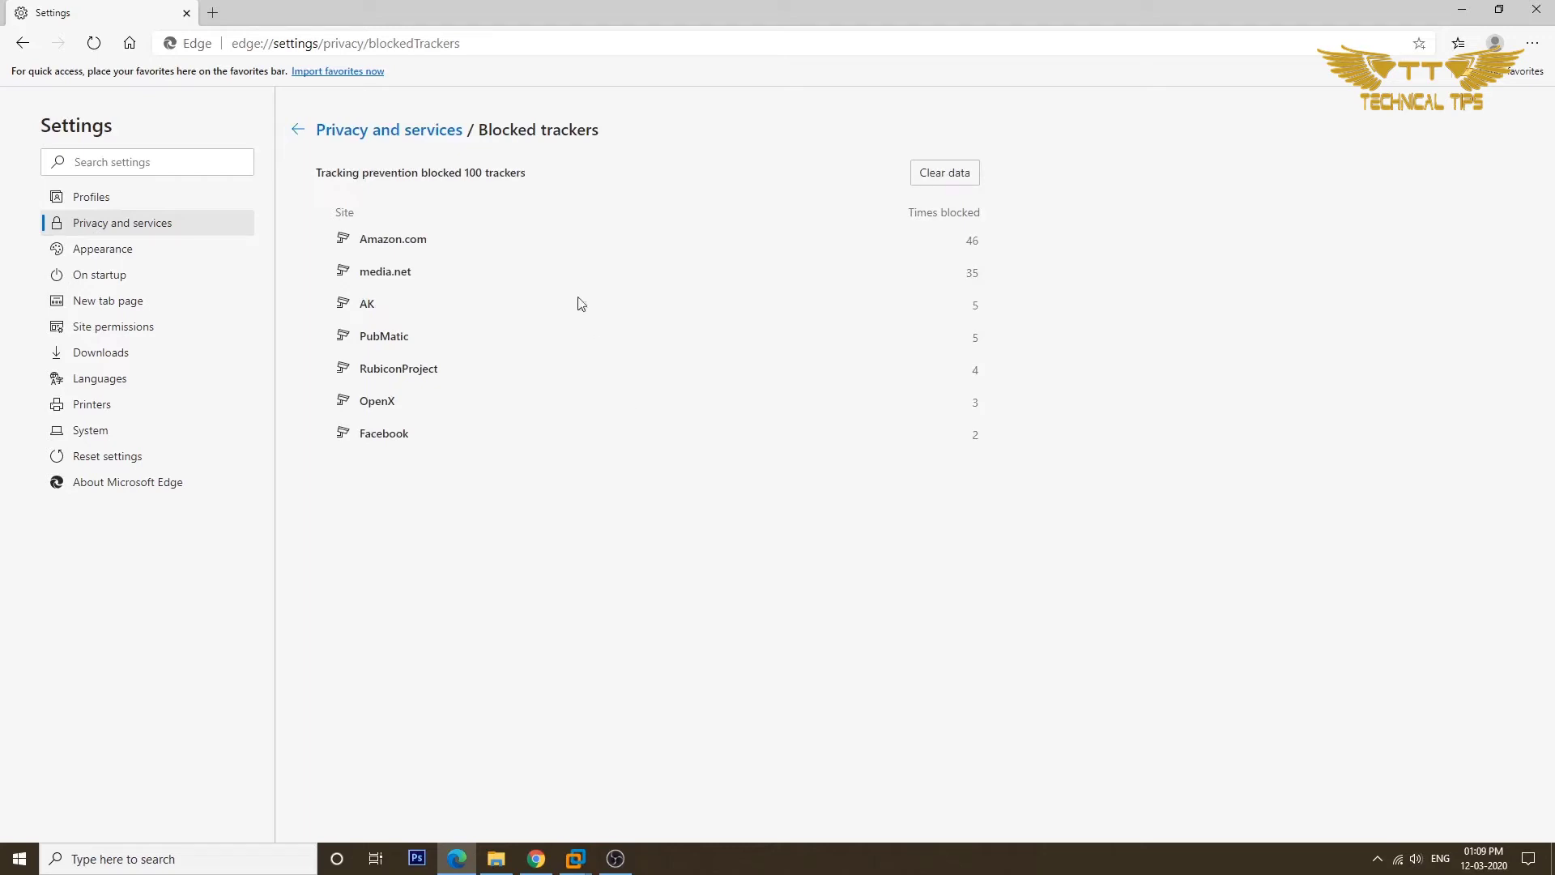
- Return to privacy settings, open tracking prevention Exceptions, and start adding a site
left_click(298, 133)
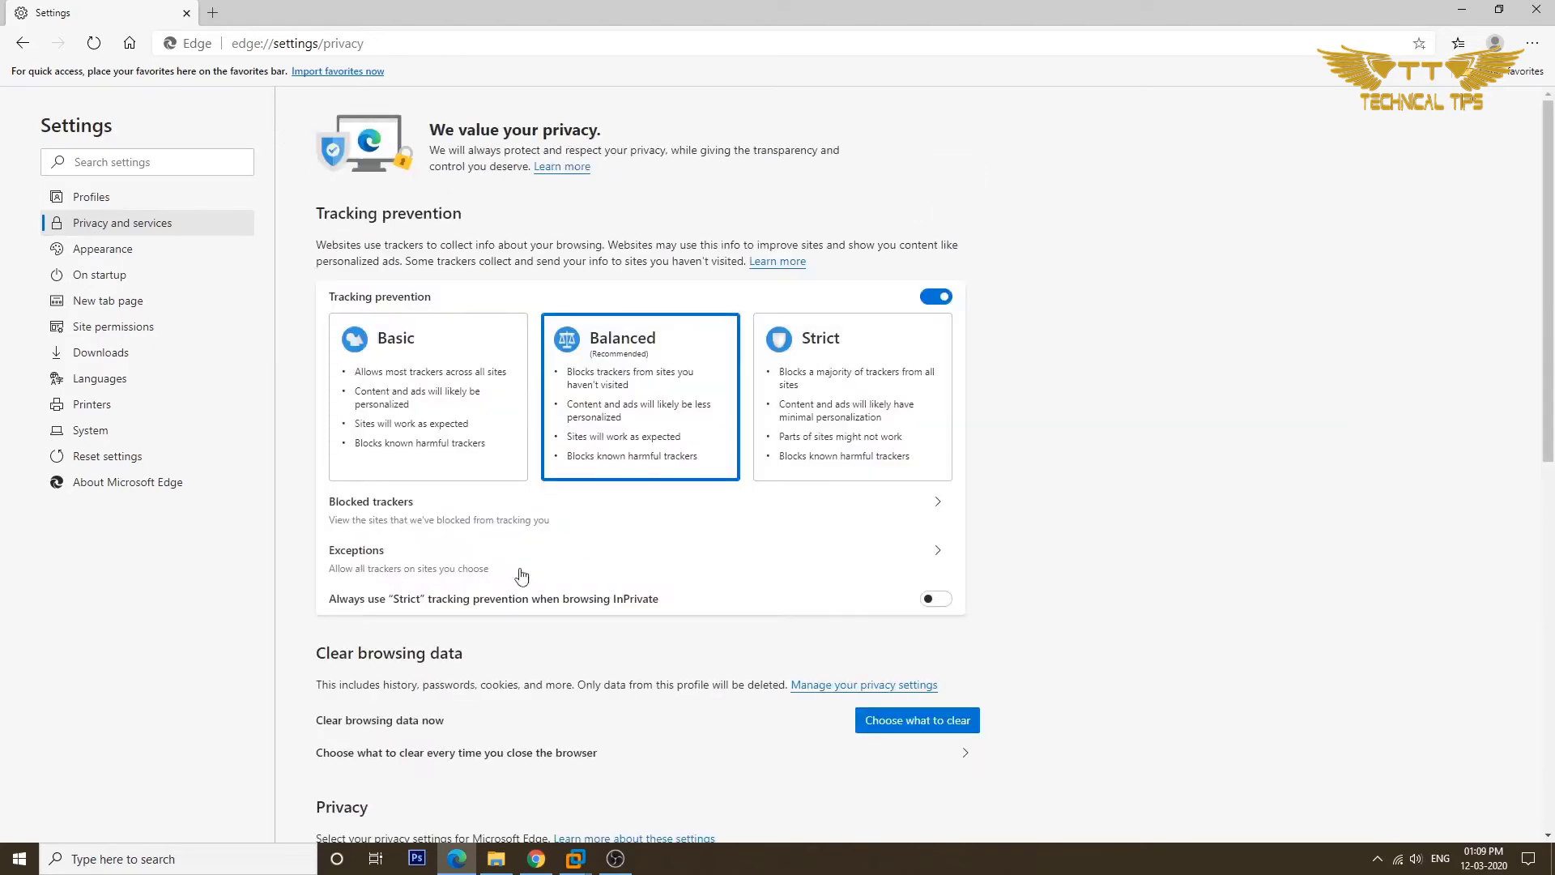
left_click(936, 557)
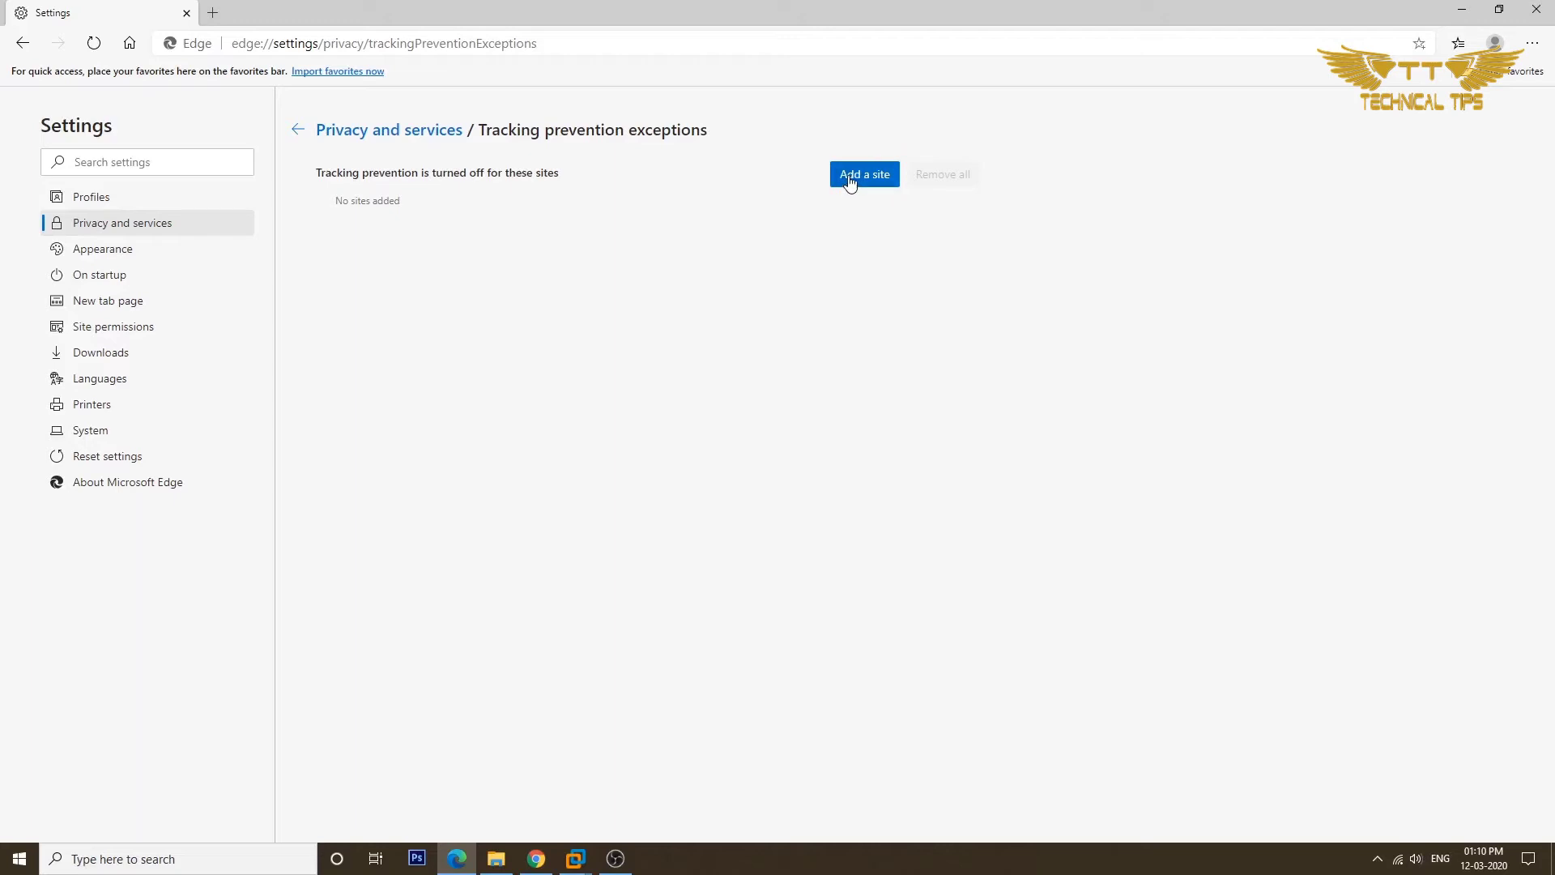
left_click(878, 181)
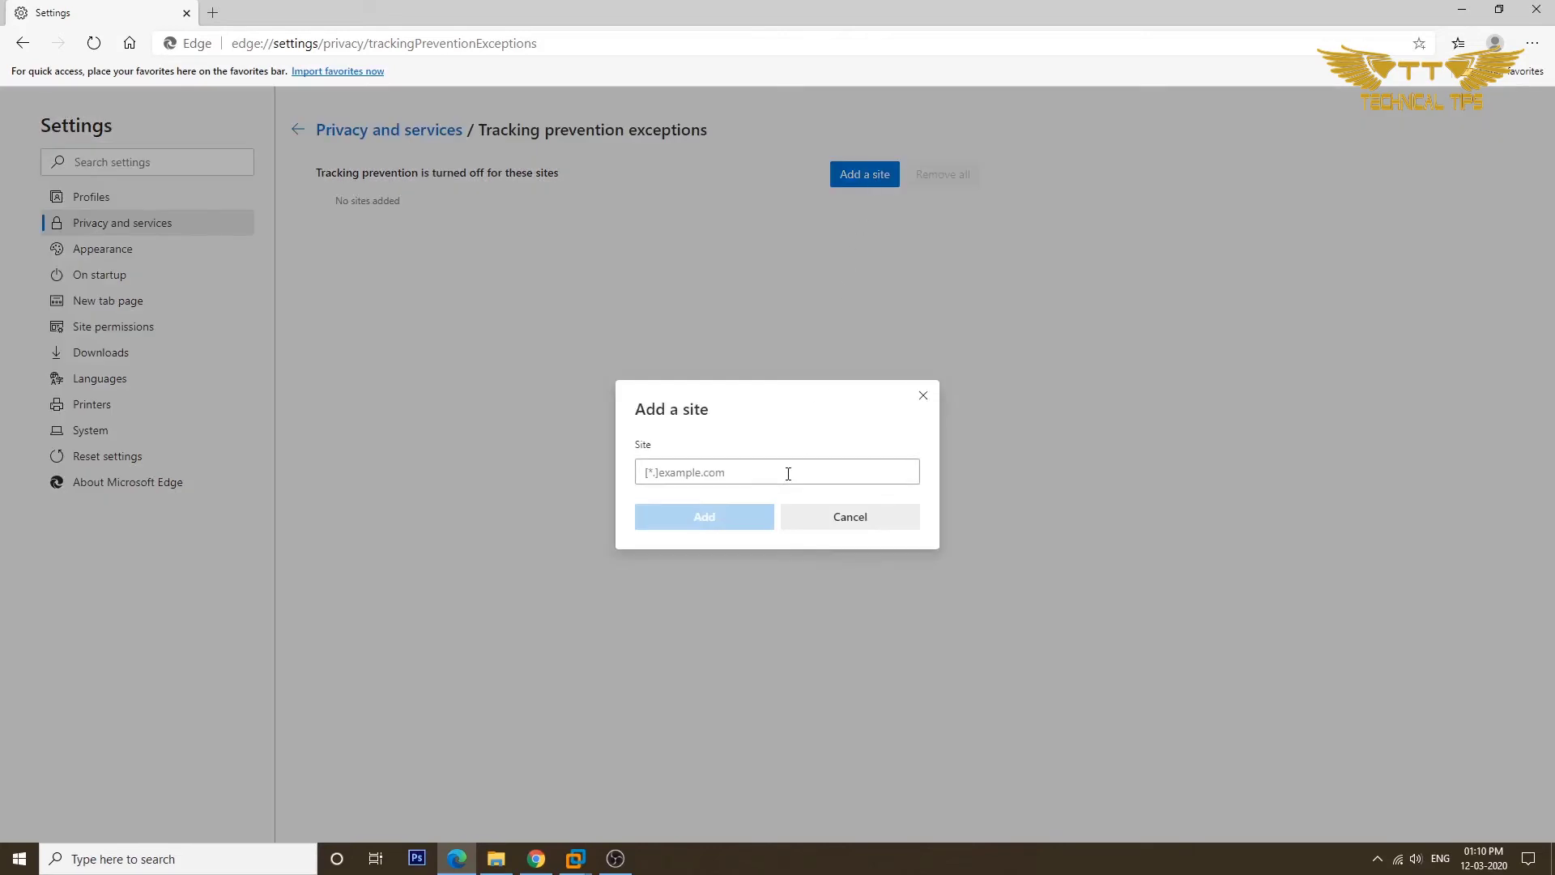
left_click(743, 471)
type("www.a")
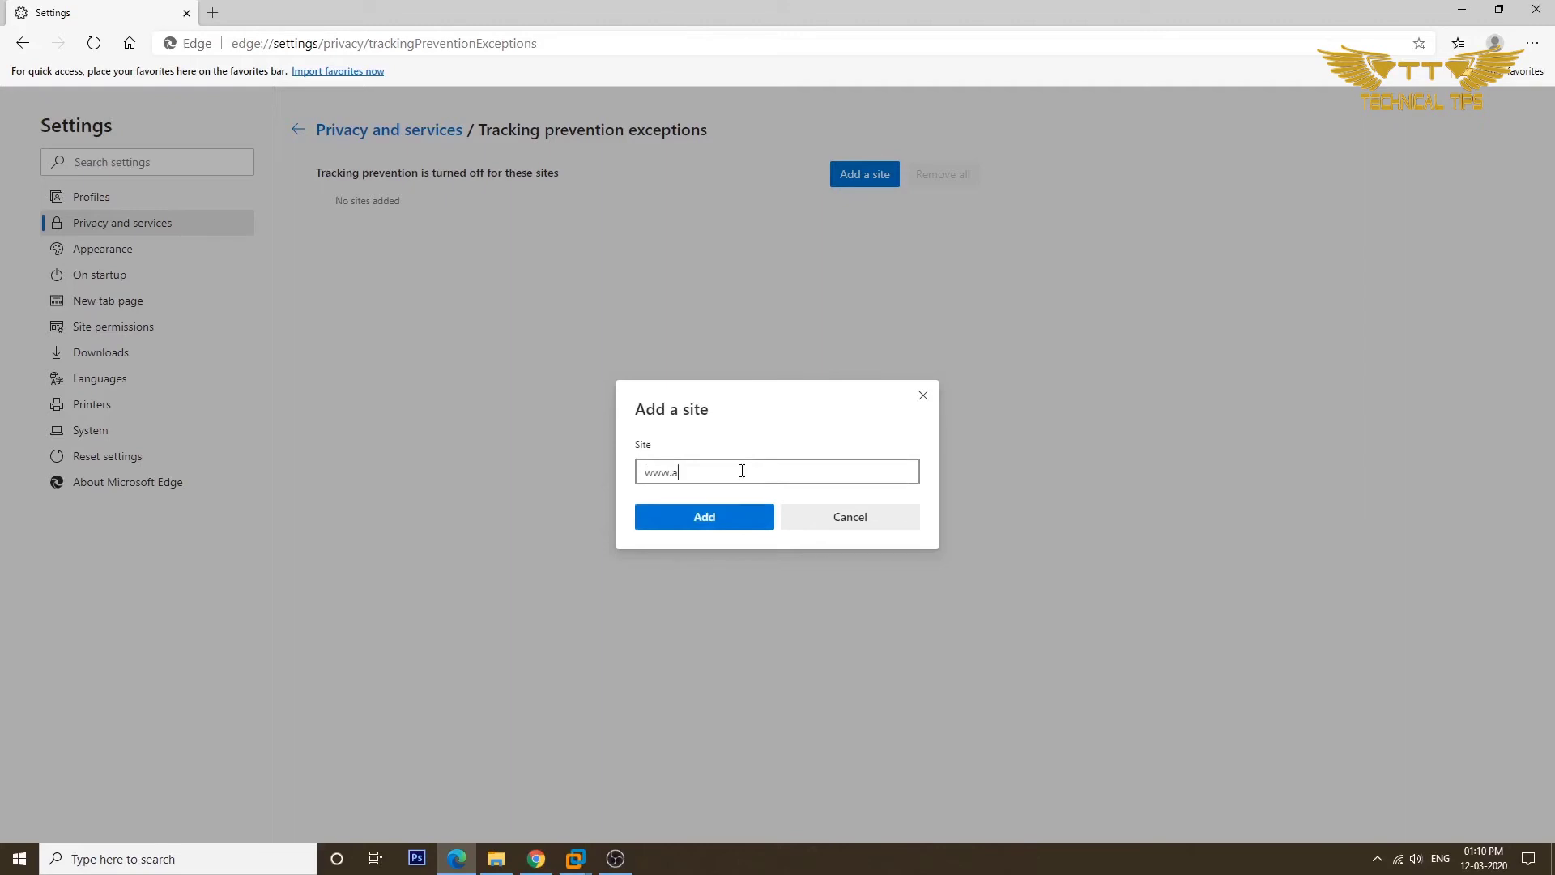
type("mazon.")
type("com")
key("BackSpace")
type("m")
left_click(748, 521)
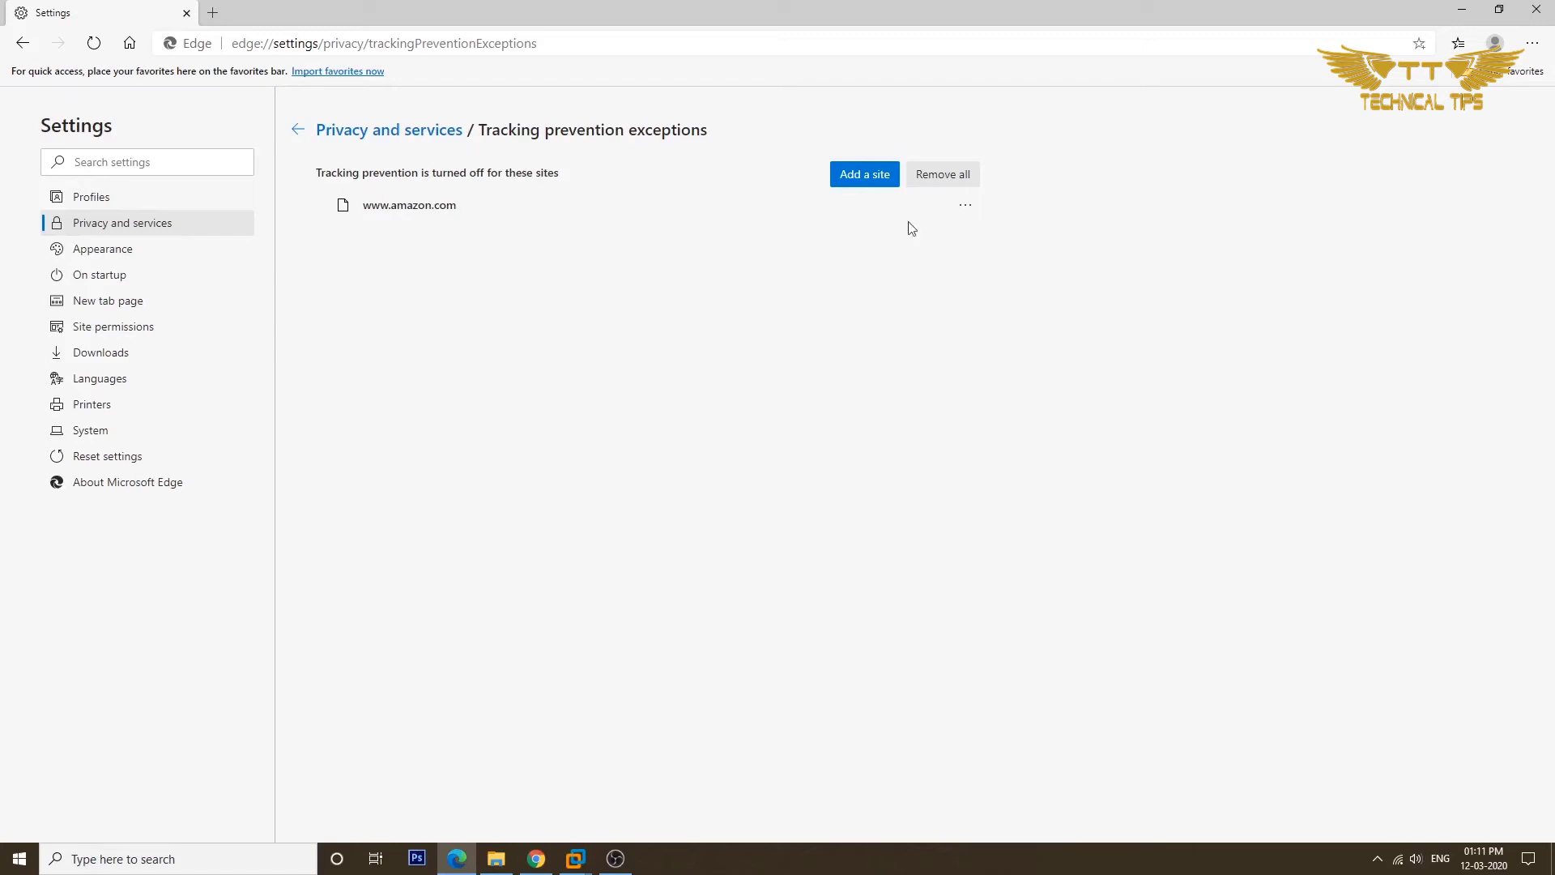
left_click(947, 182)
left_click(718, 498)
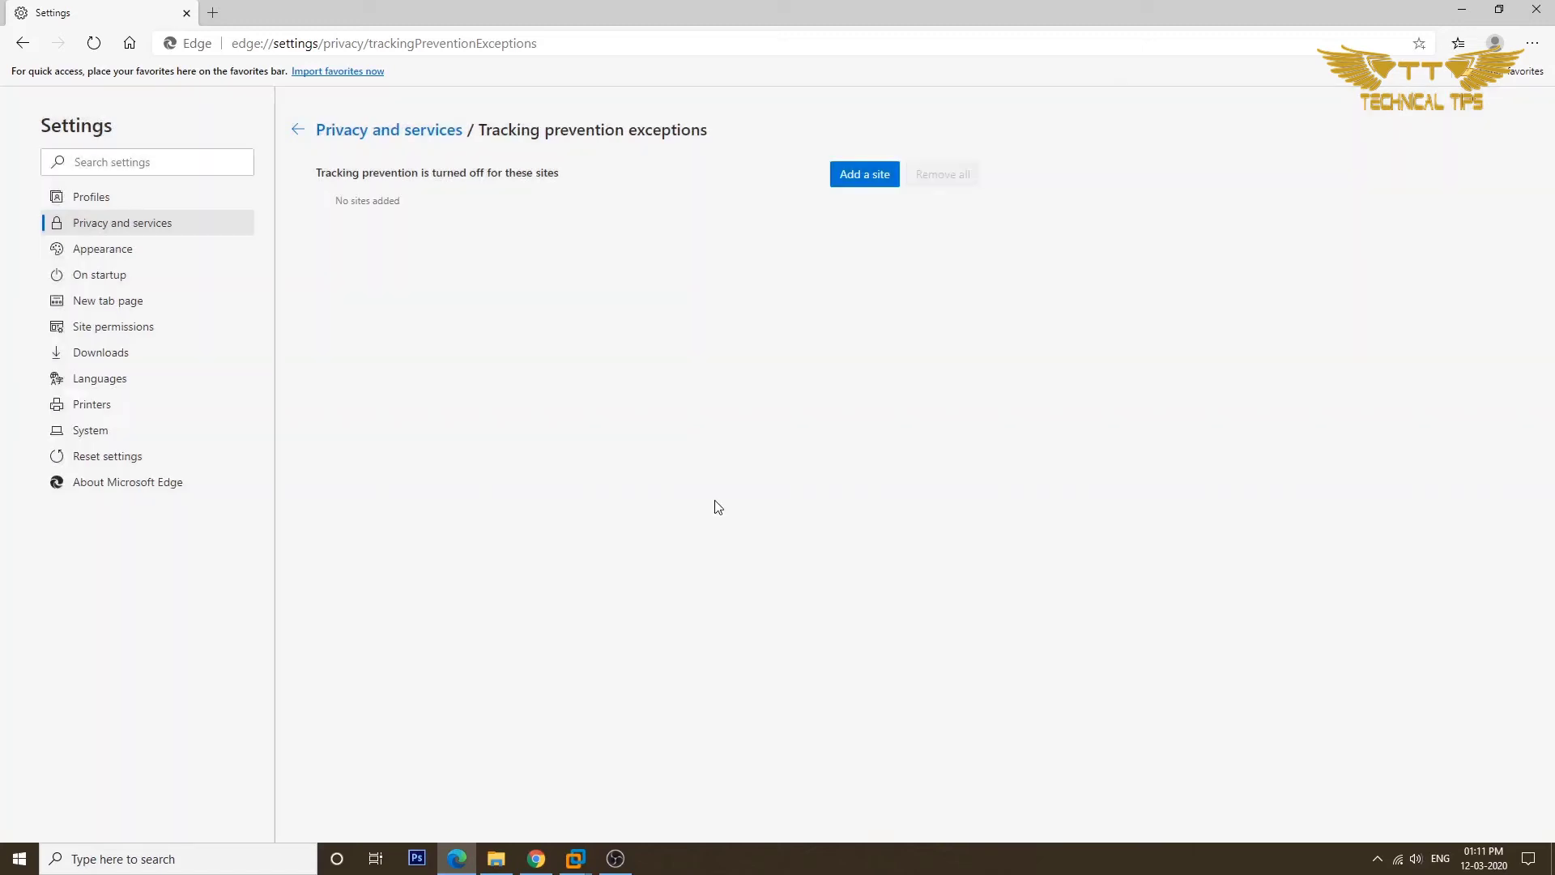
left_click(303, 133)
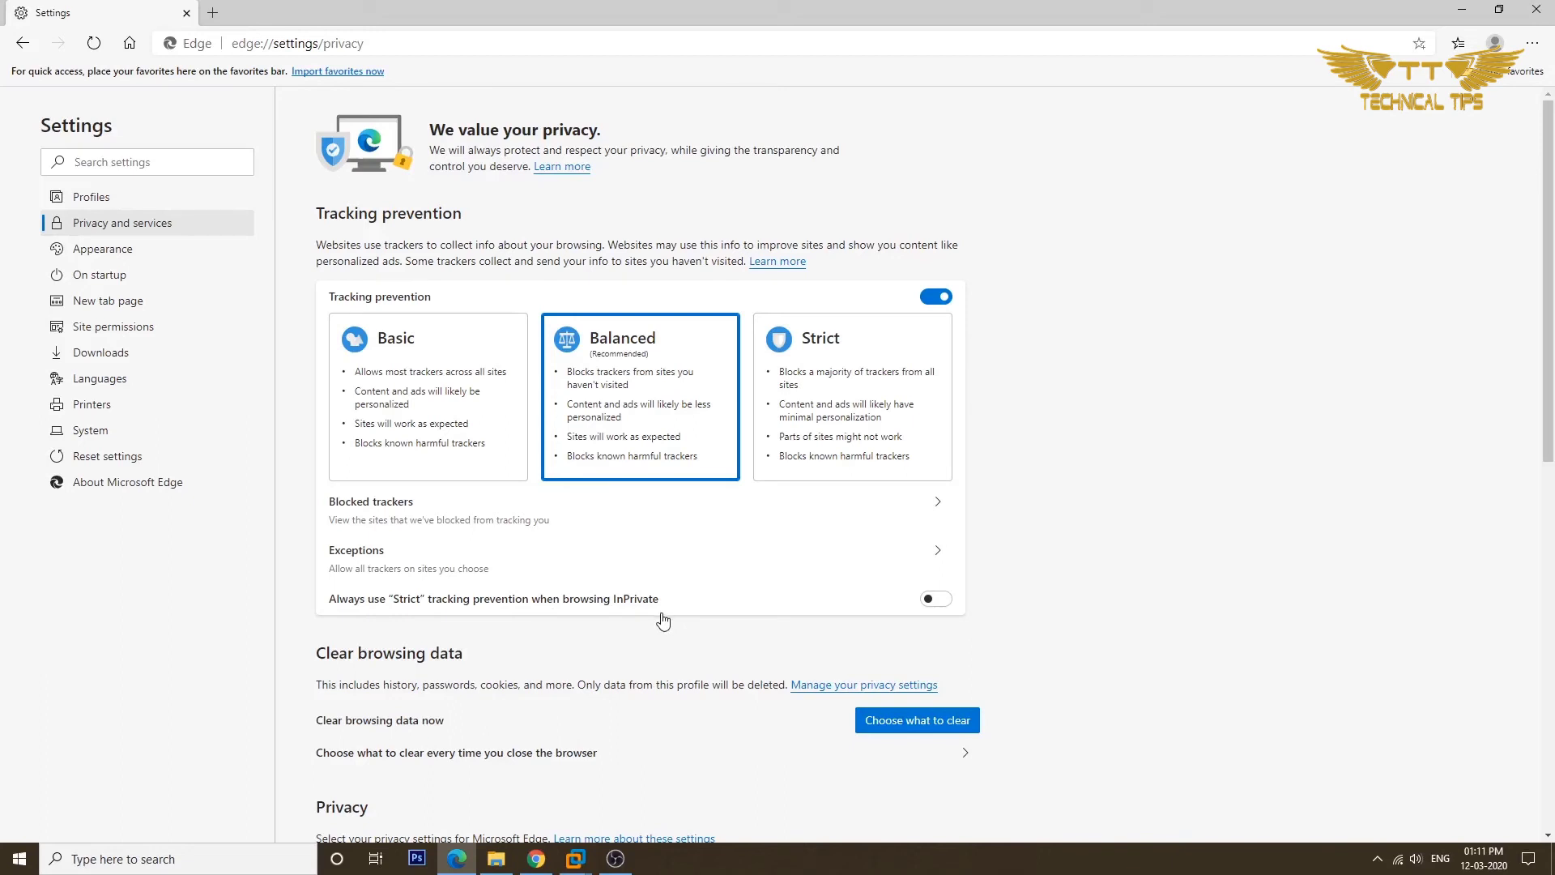
- Toggle Strict-in-InPrivate on and off, disable tracking prevention, and close Settings
left_click(941, 603)
left_click(932, 605)
left_click(928, 299)
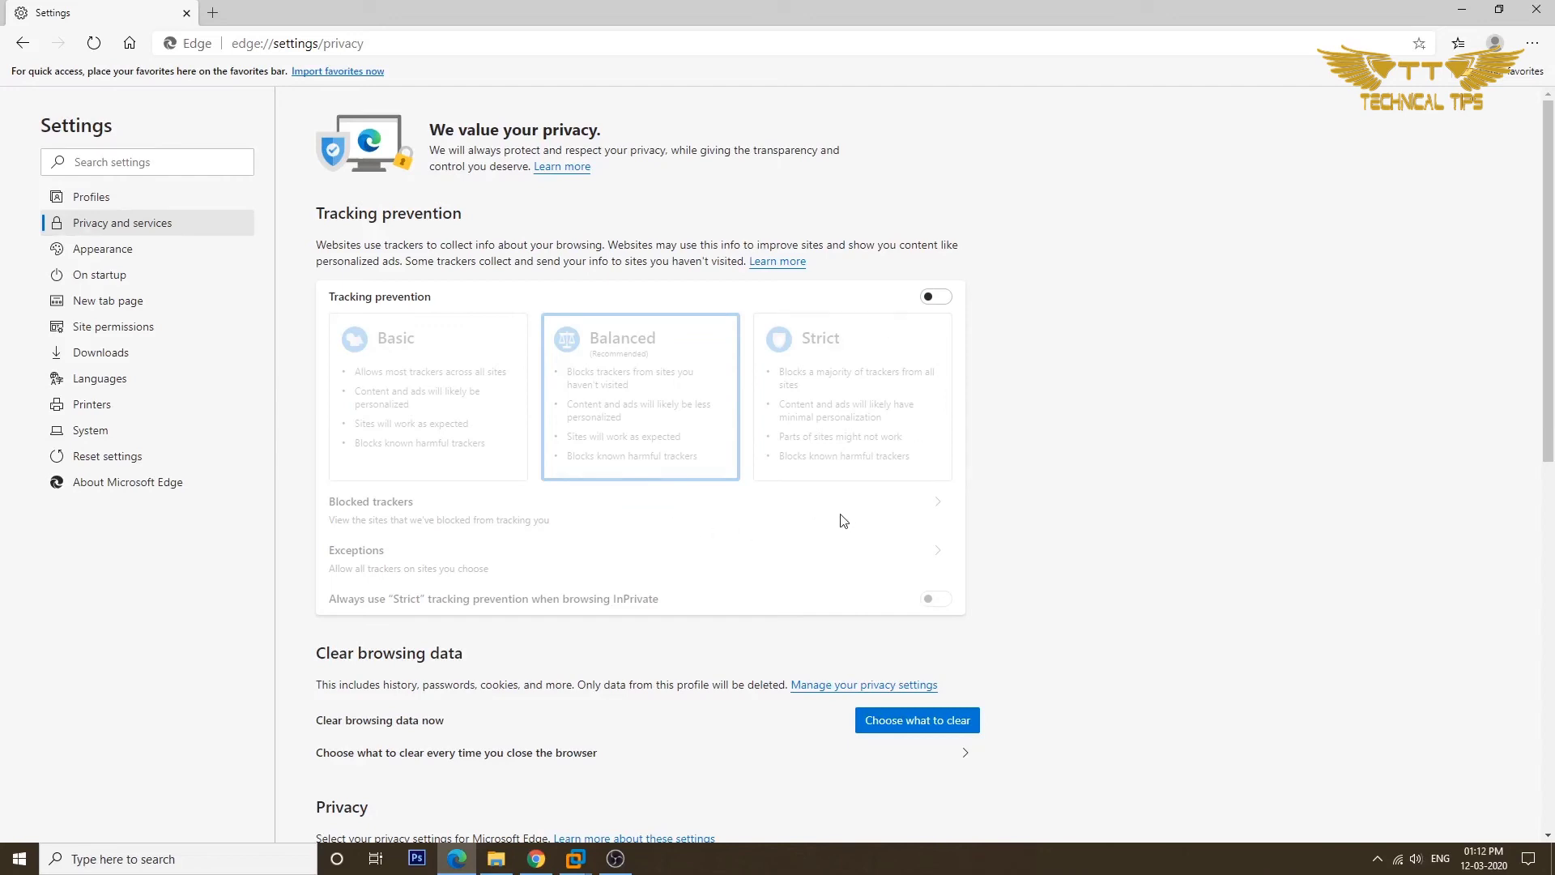
left_click(1540, 14)
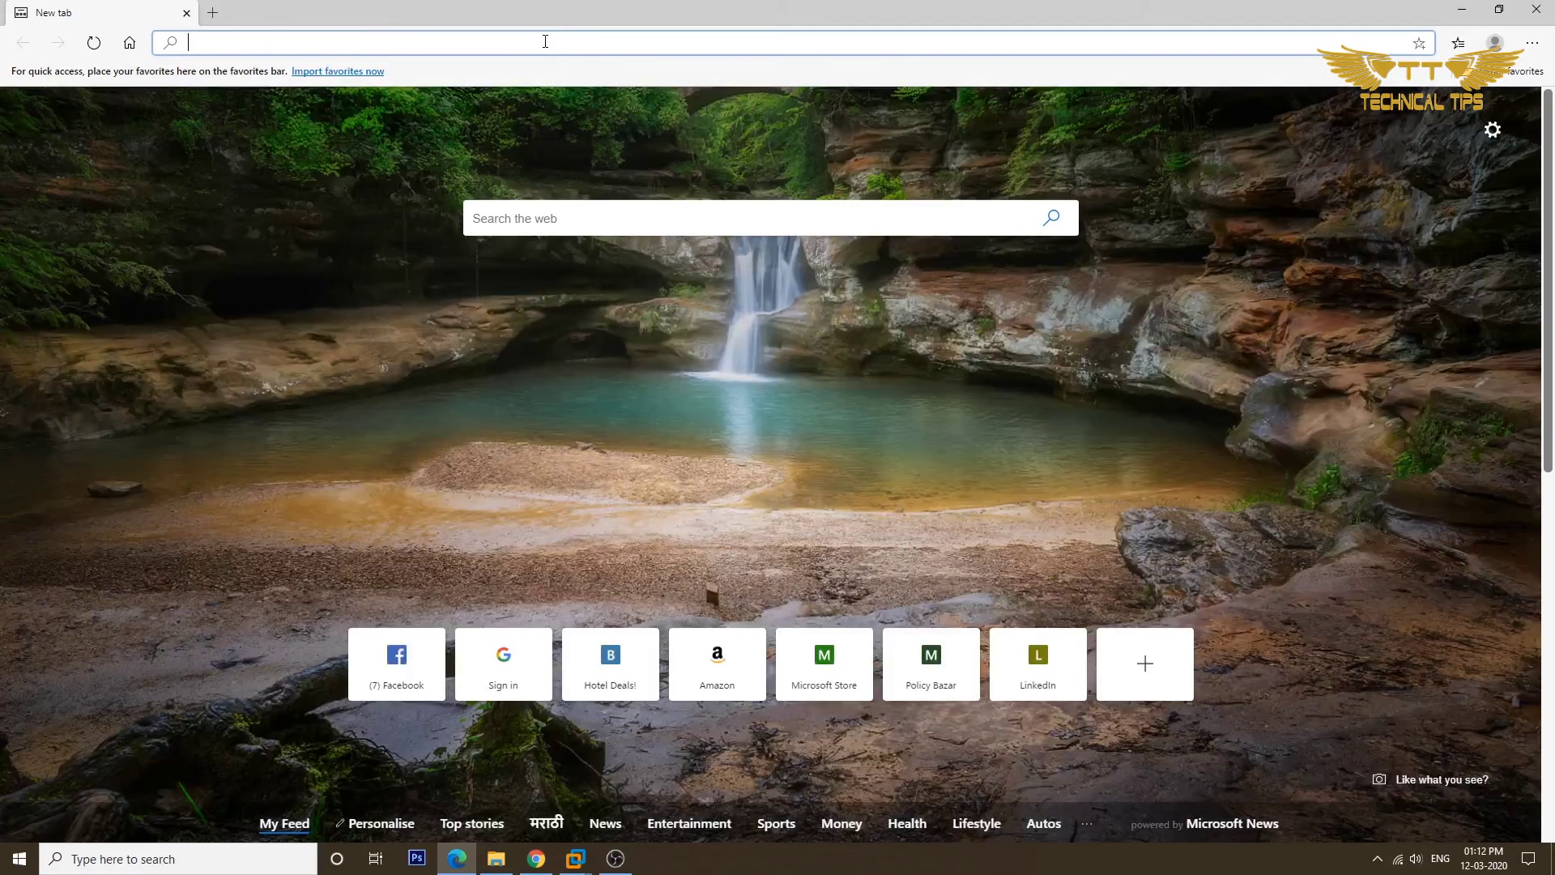
- Go to edge://flags/#edge-tracking-prevention and expand the flag's choices
right_click(545, 41)
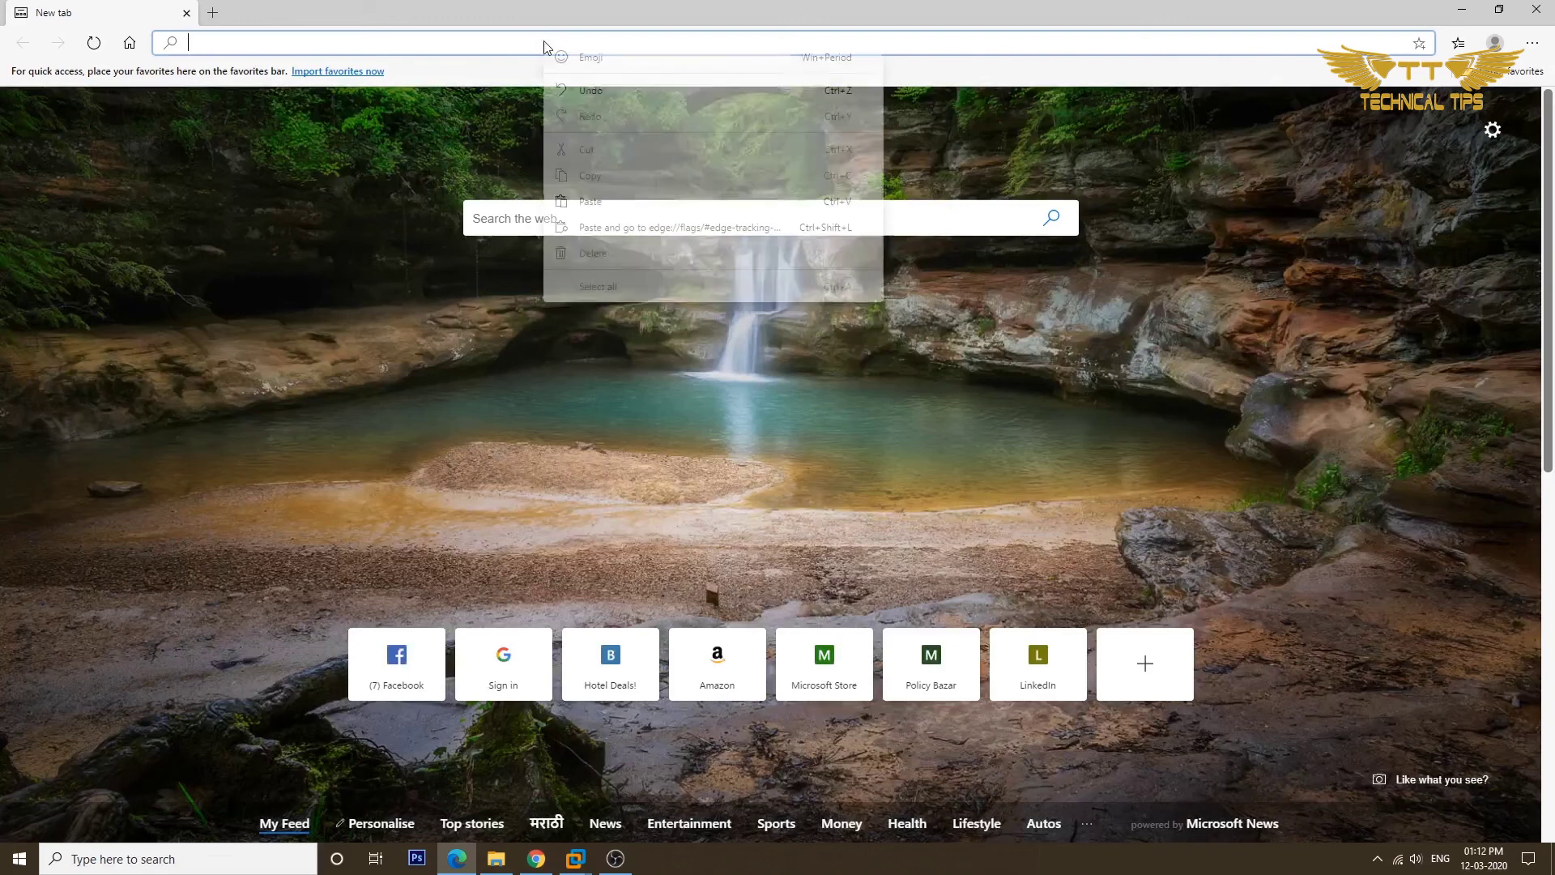
left_click(589, 201)
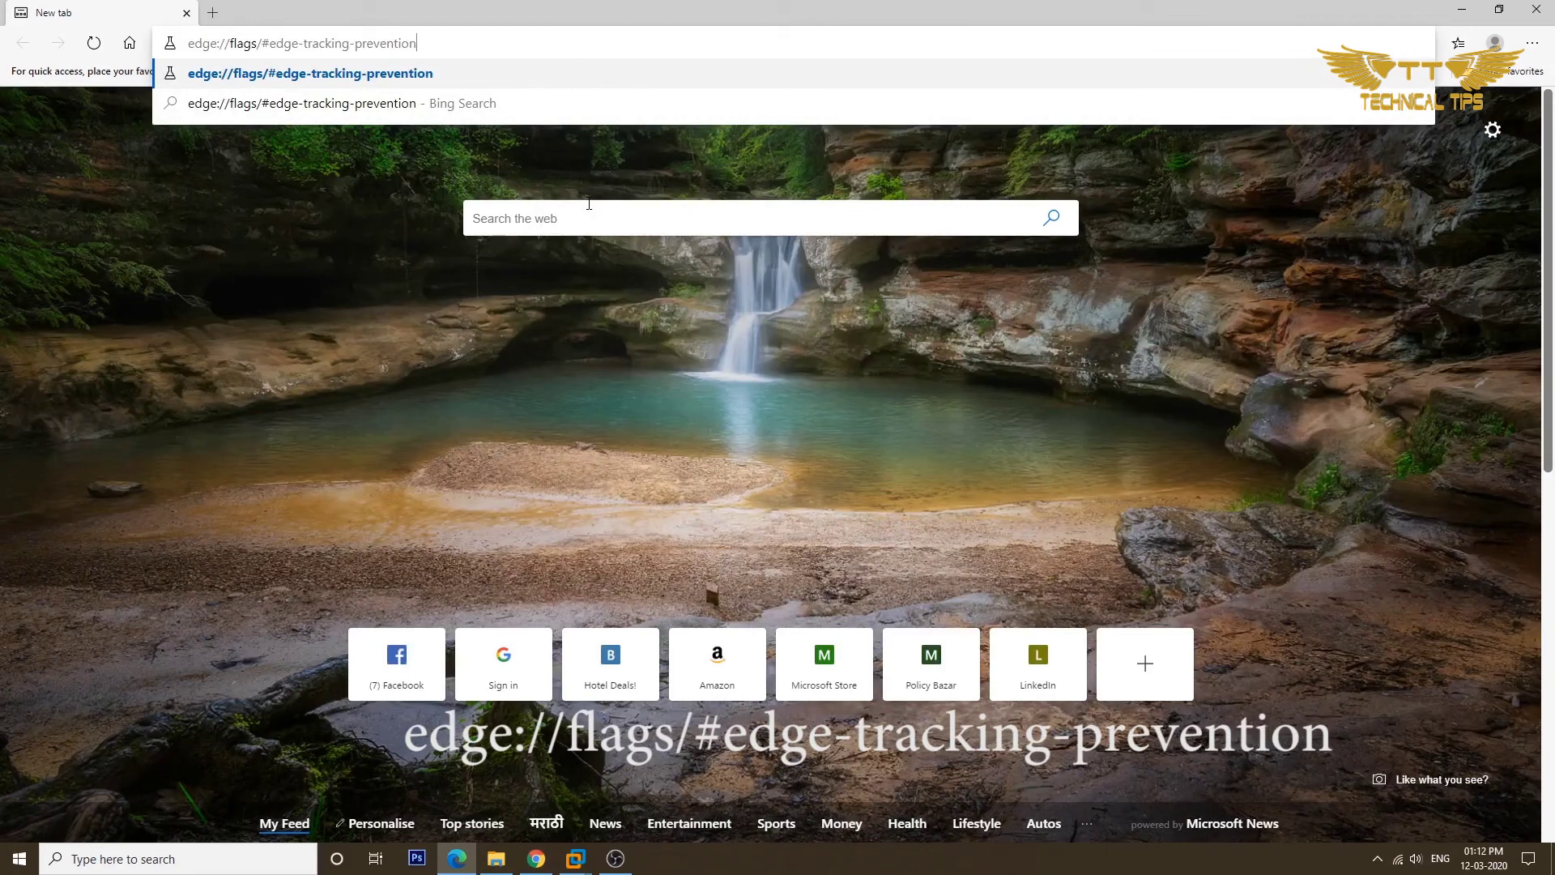
key("Return")
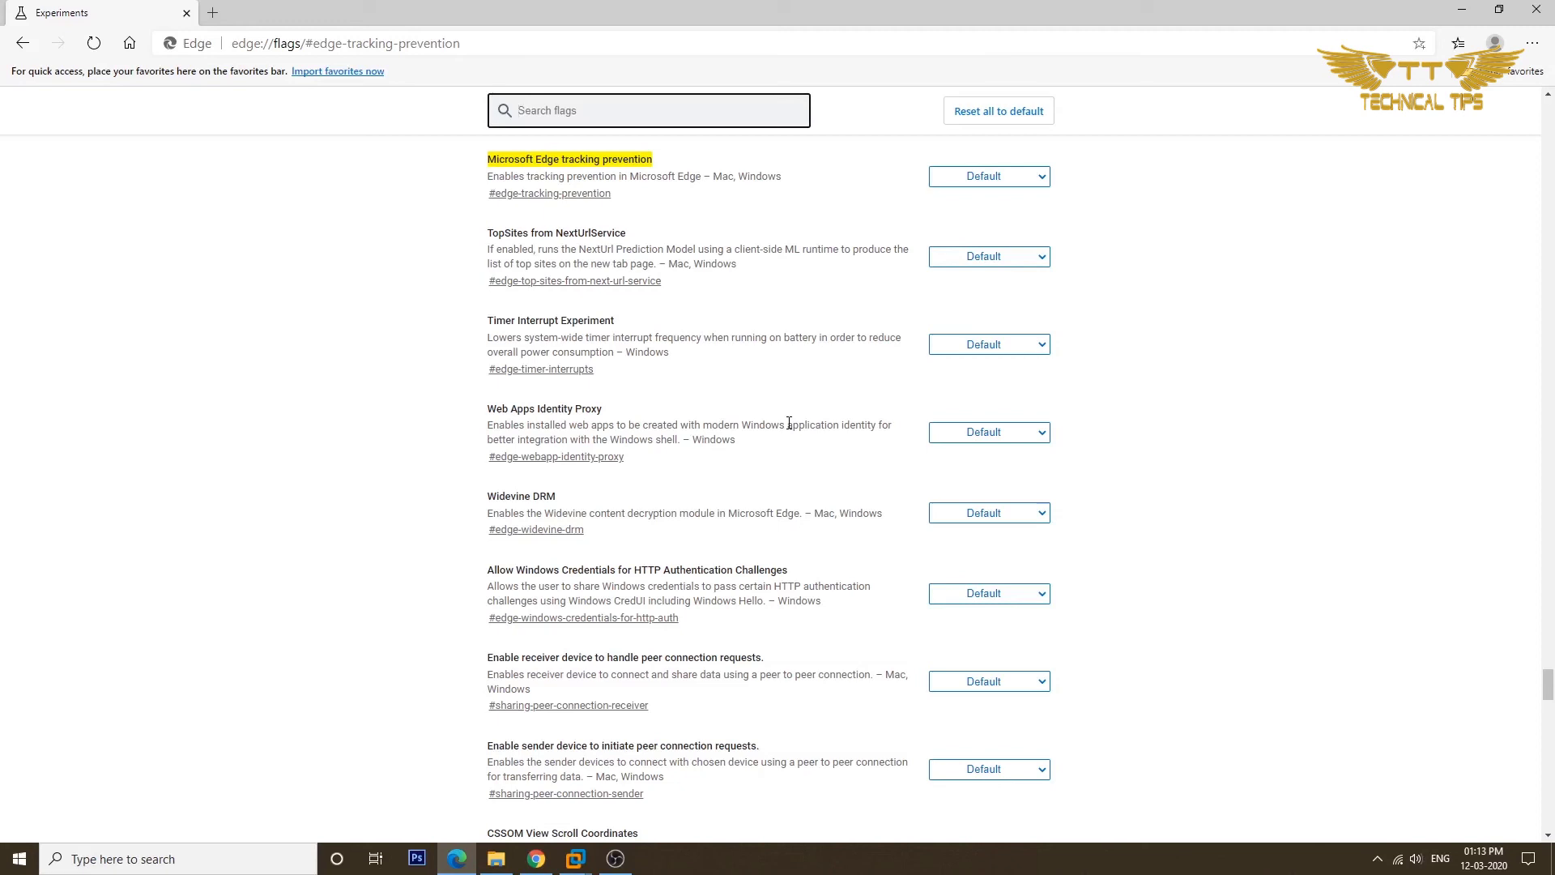
left_click(1023, 181)
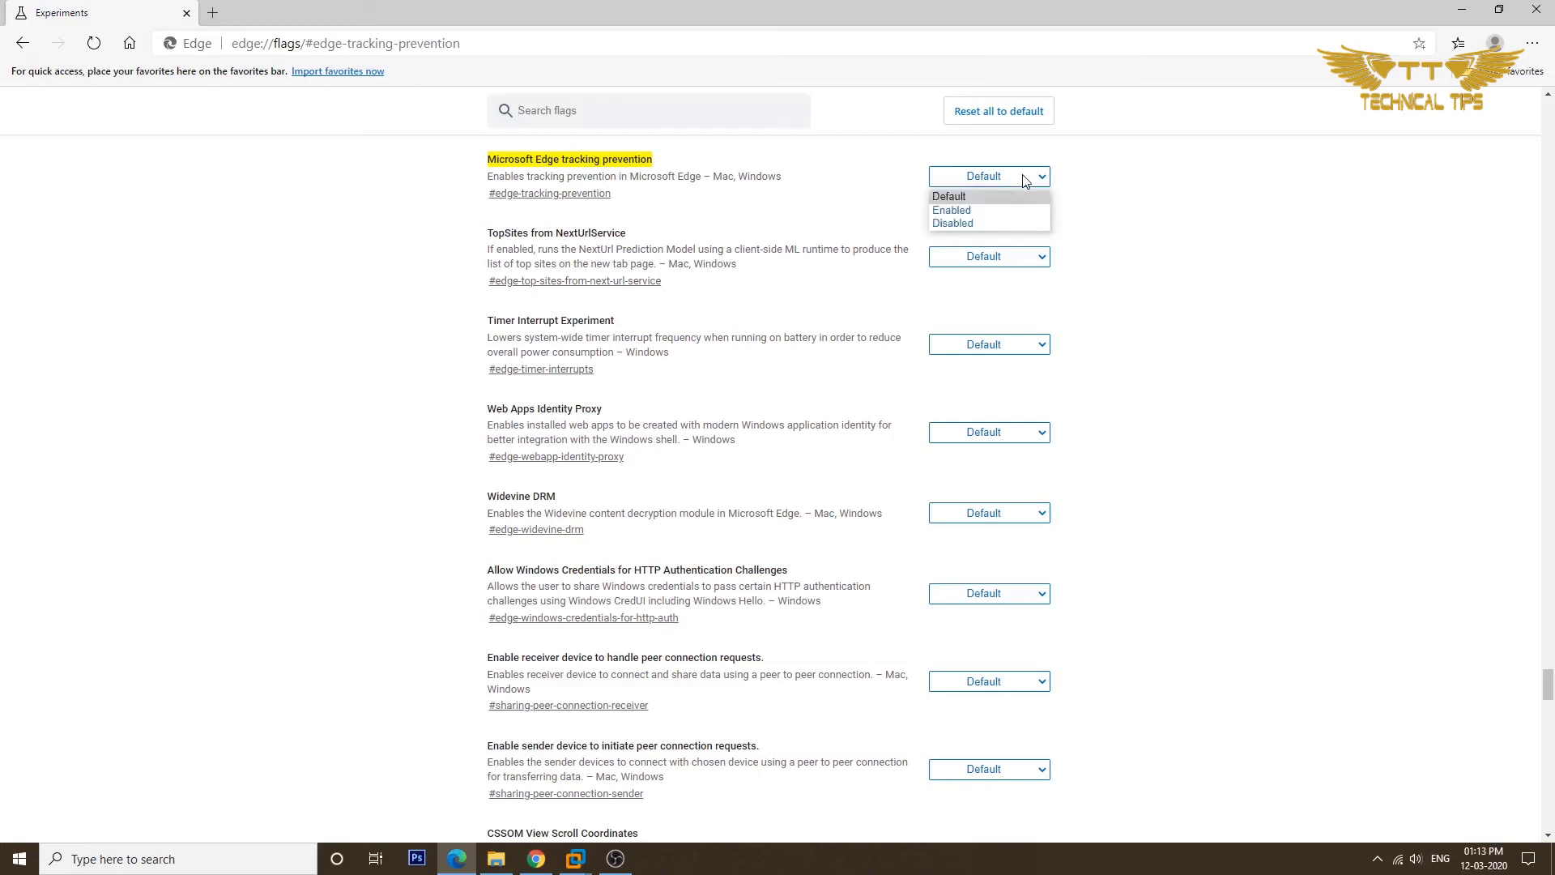
- Set the tracking prevention flag to Enabled, then Disabled, then back to Default
left_click(968, 215)
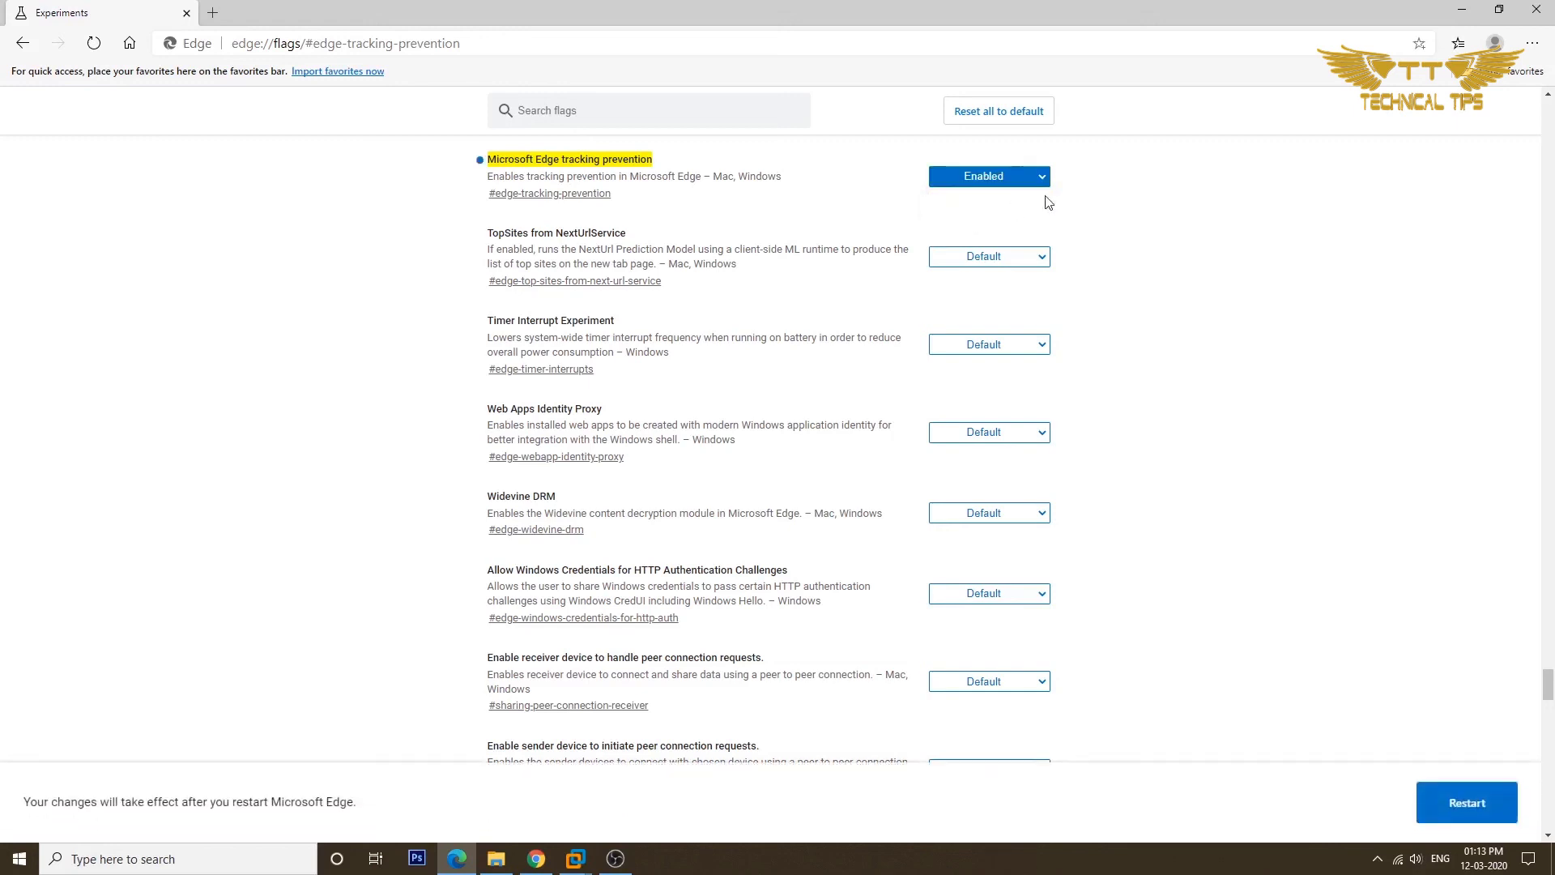
left_click(1041, 183)
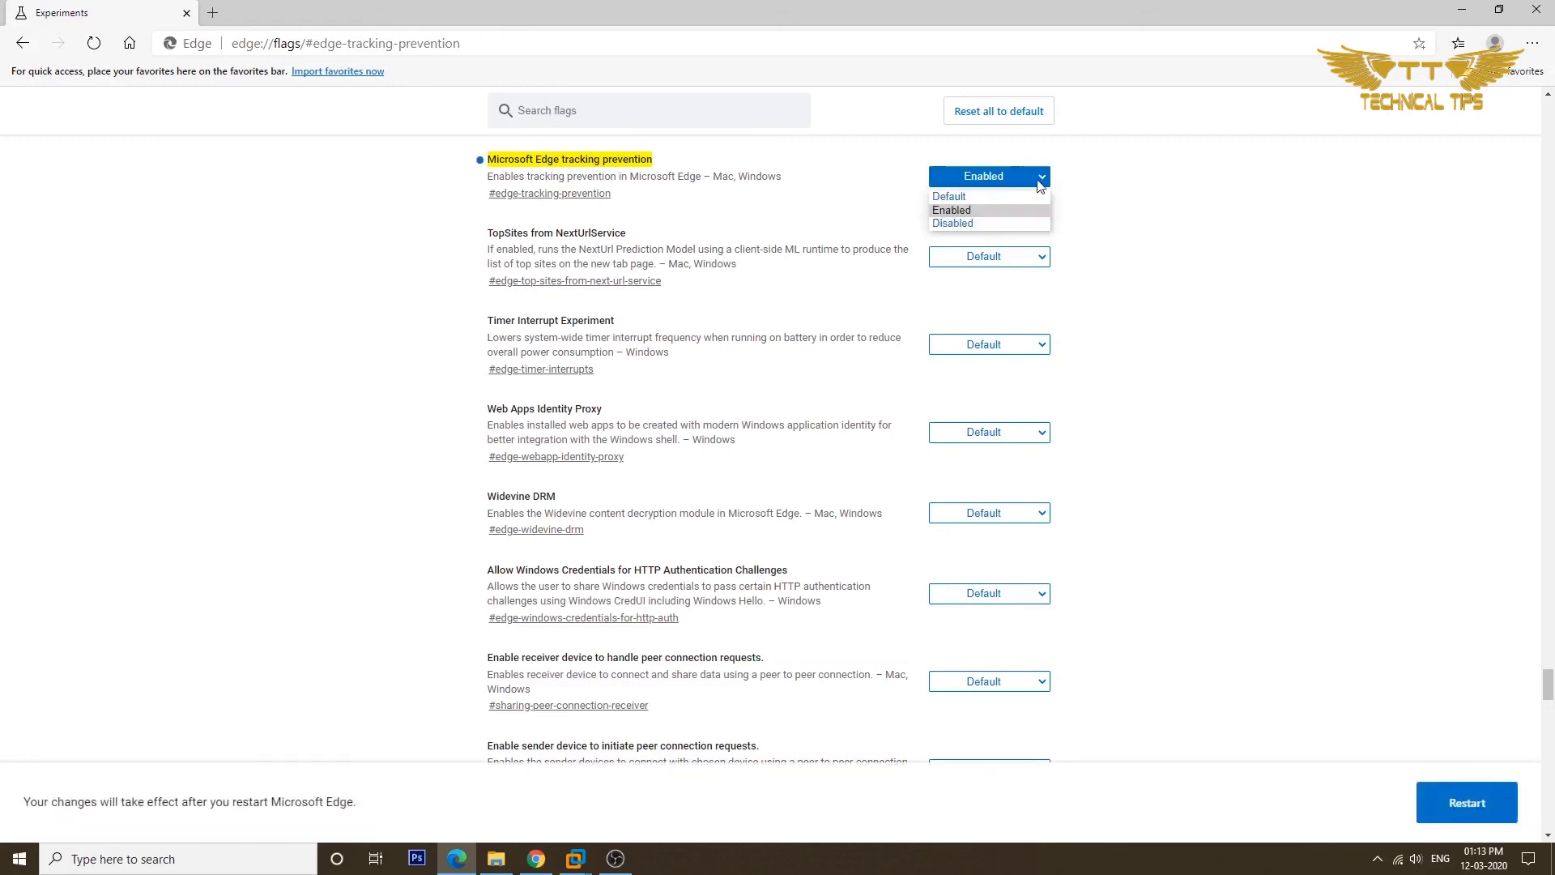
left_click(971, 226)
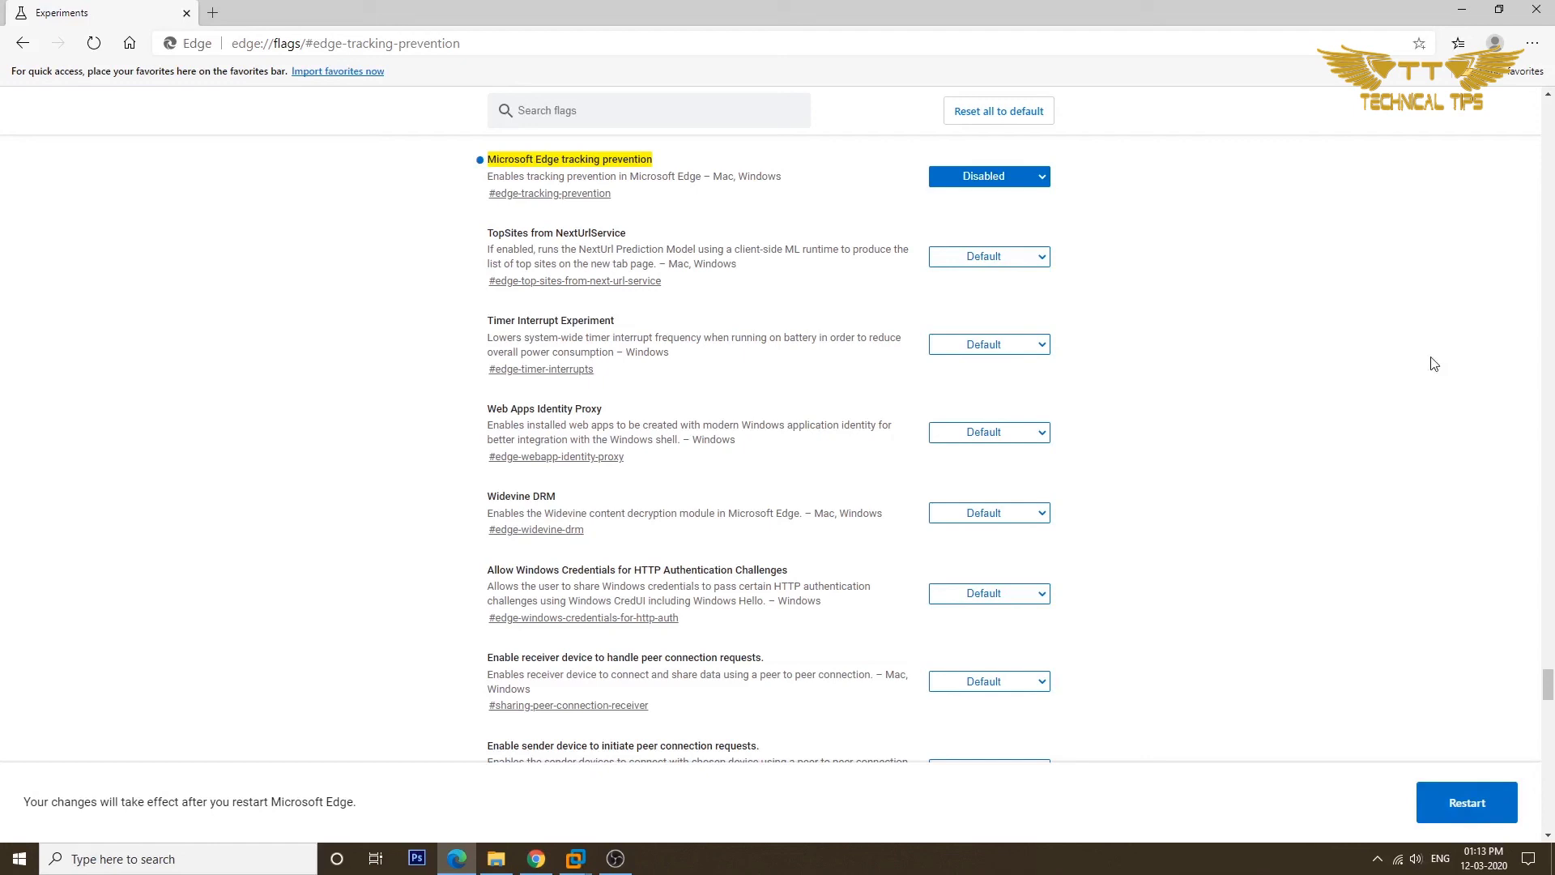
left_click(995, 178)
left_click(977, 195)
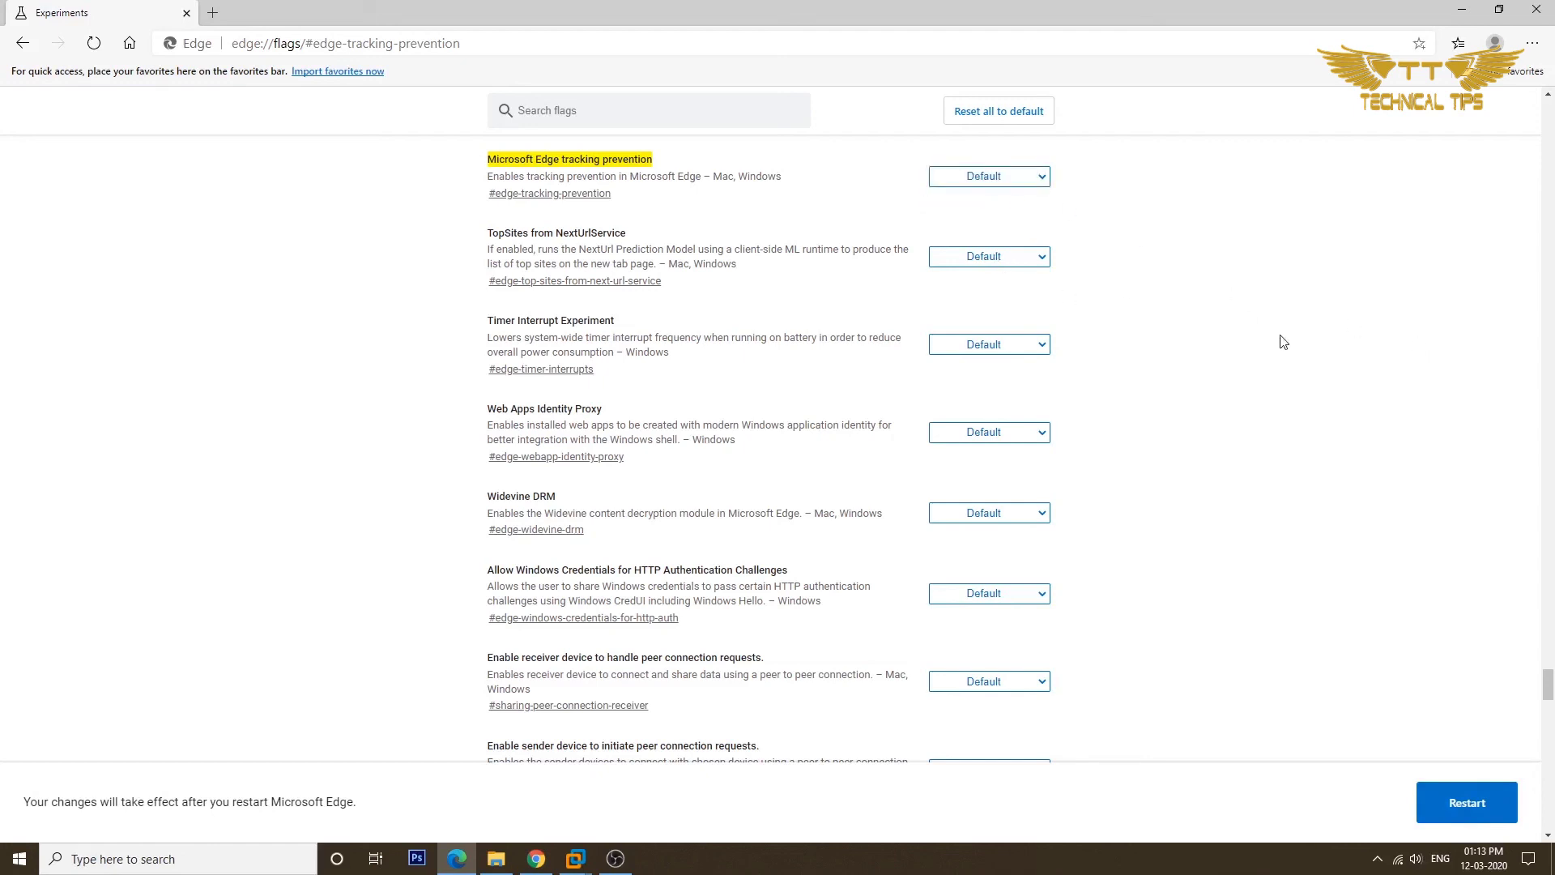
- Close the Edge flags window with its X button
left_click(1537, 9)
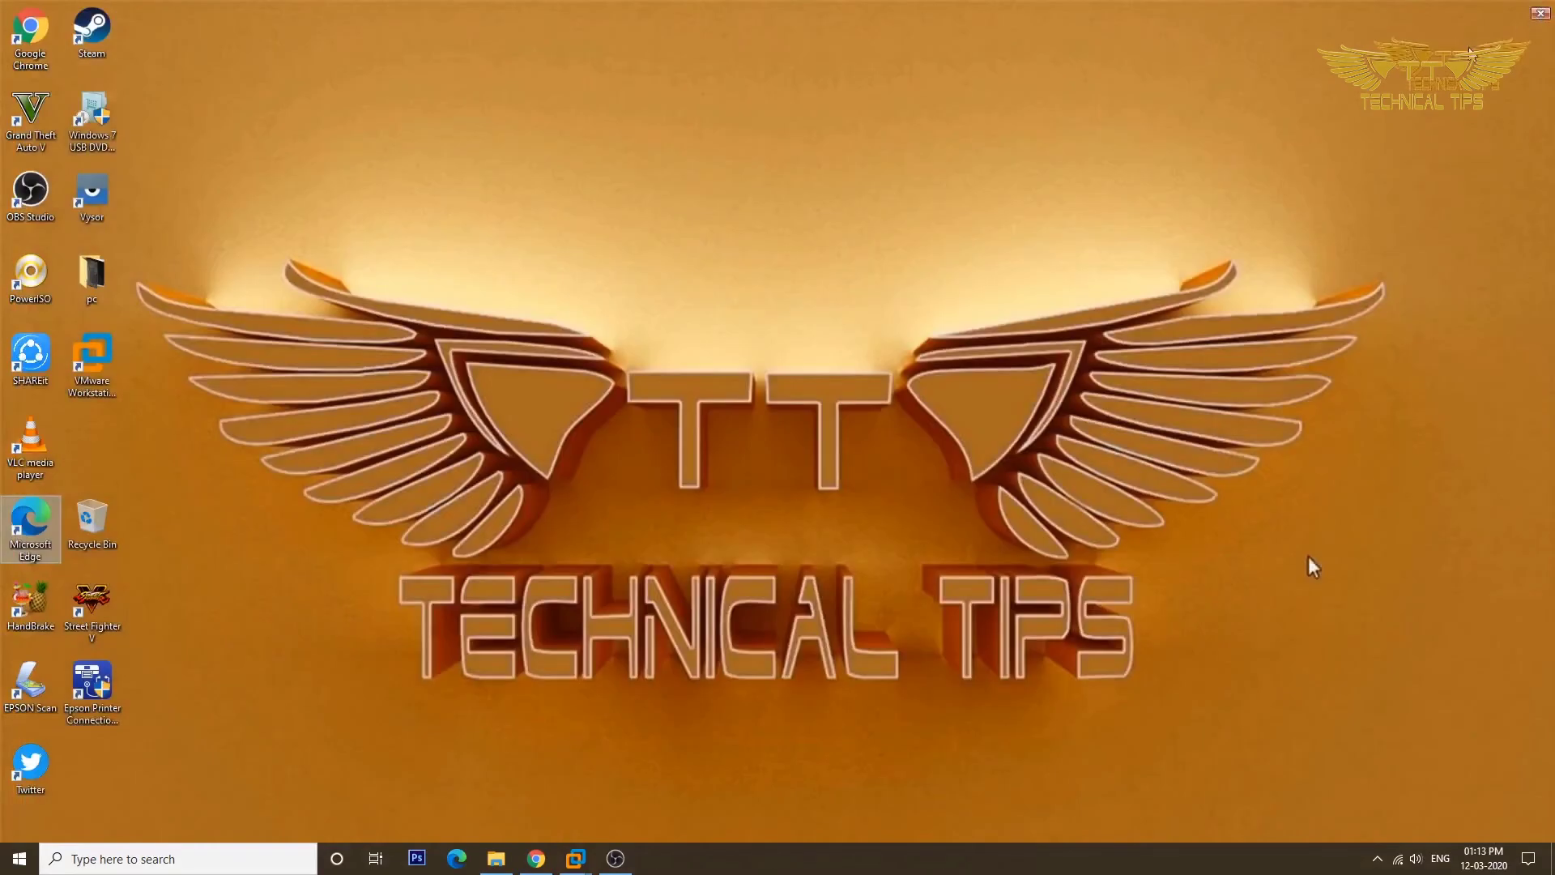